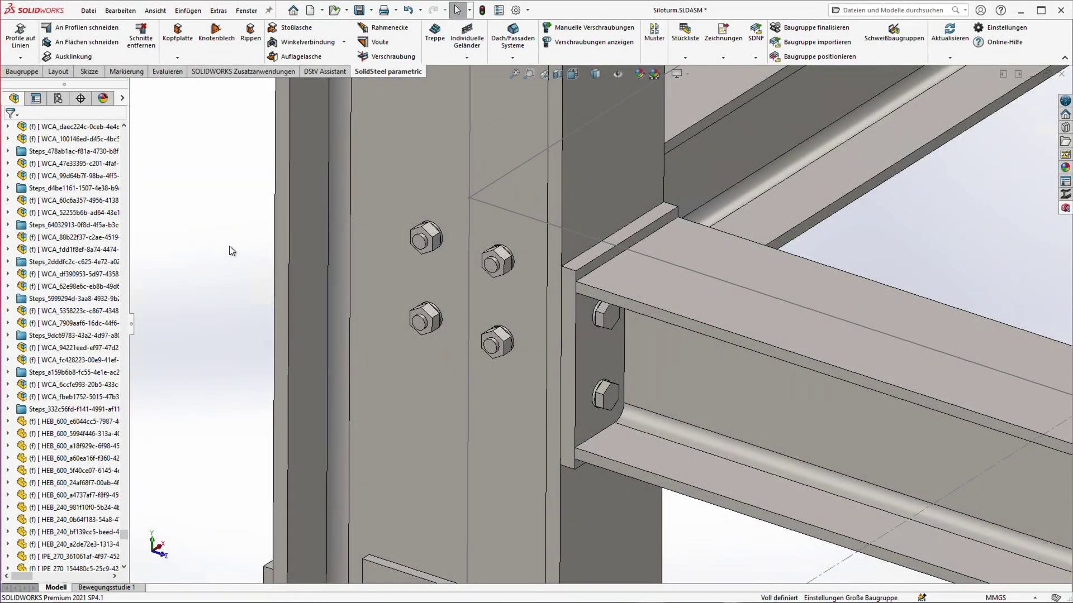
Start a Rippen stiffener on the HE-B column with its distance set to 1200 mm
{"action": "scroll", "coordinate": [320, 367], "scroll_direction": "up", "scroll_amount": 3}
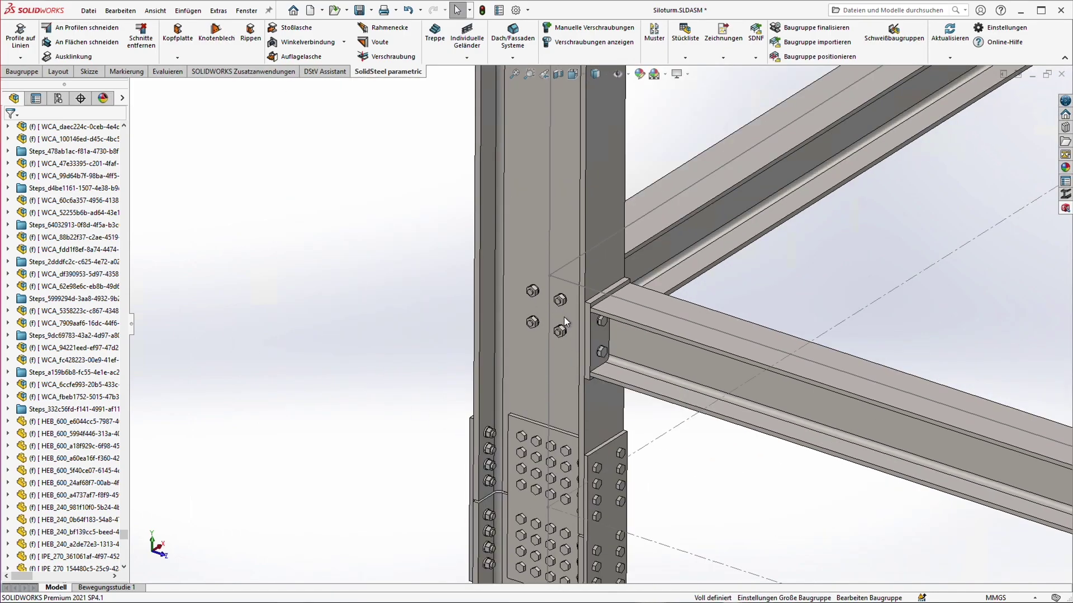
{"action": "scroll", "coordinate": [564, 317], "scroll_direction": "down", "scroll_amount": 5}
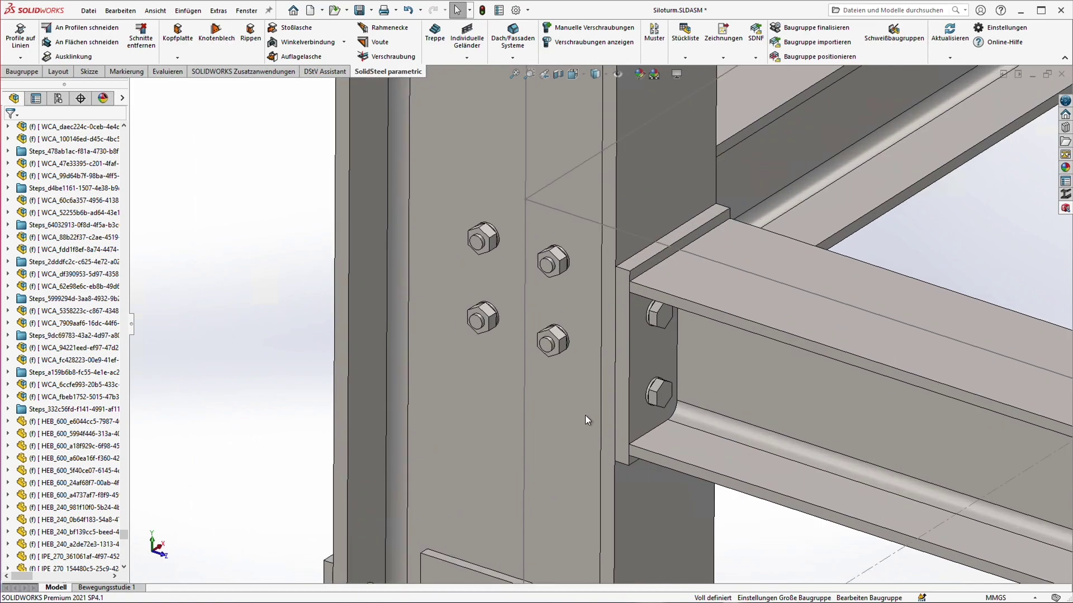
{"action": "left_click", "coordinate": [254, 50]}
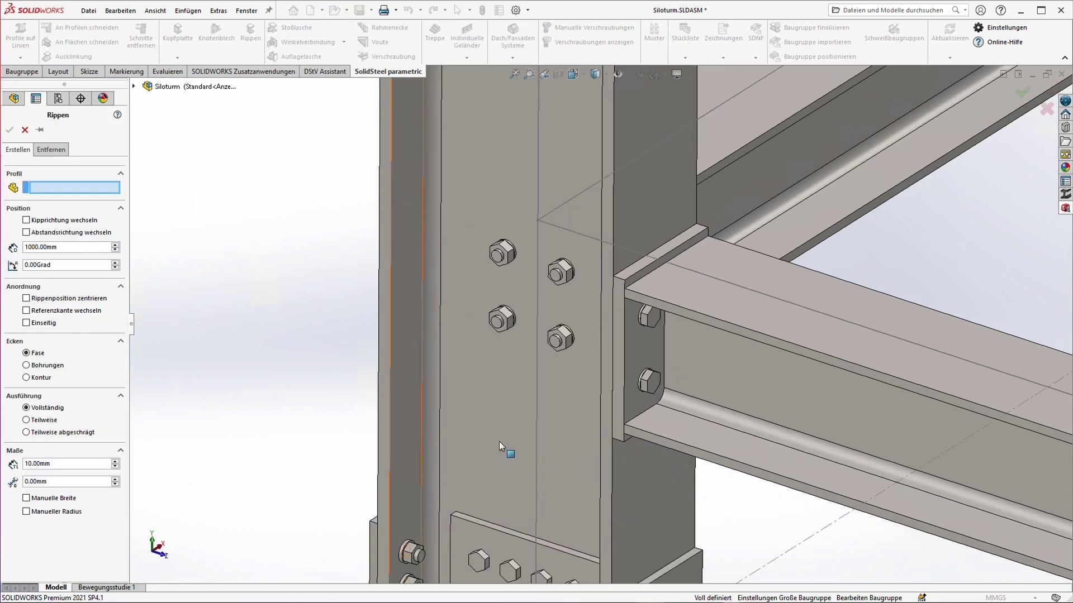
{"action": "left_click", "coordinate": [494, 406]}
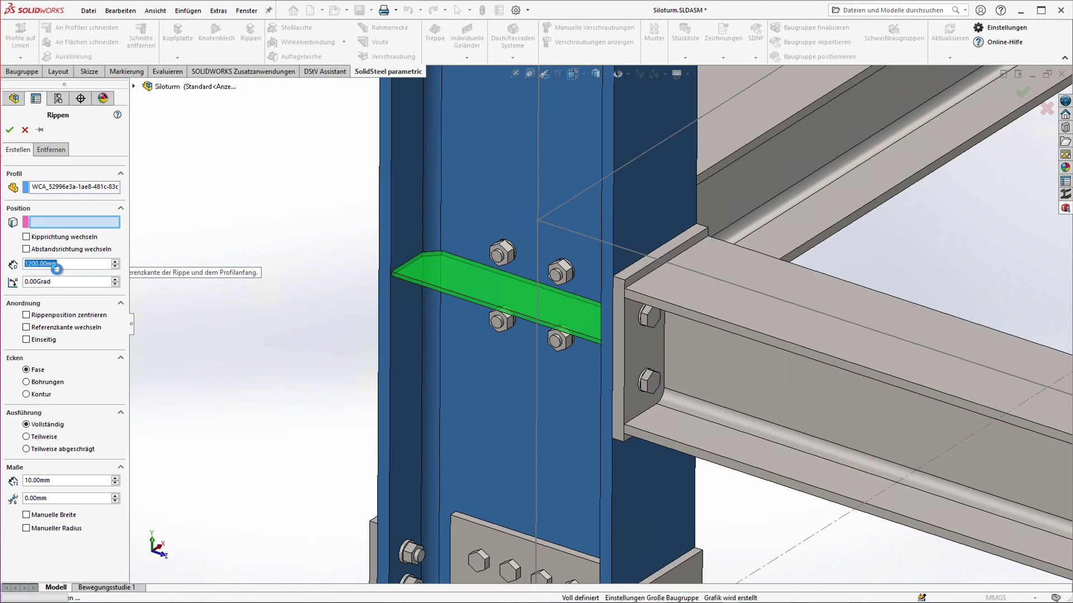
{"action": "key", "text": "Return"}
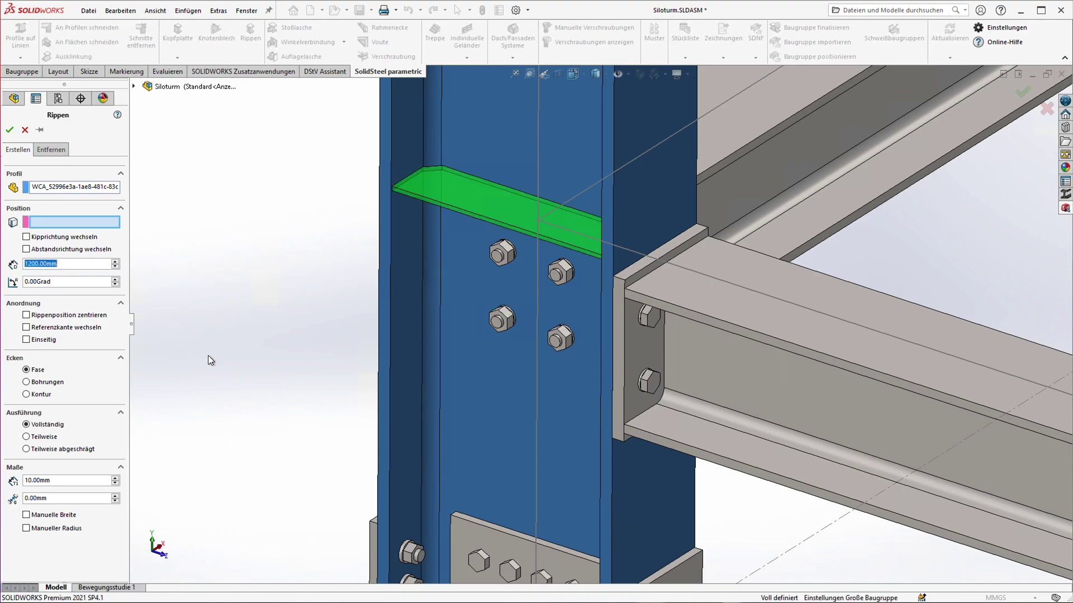
Activate the rib's Position reference box to pick a beam edge
{"action": "scroll", "coordinate": [207, 355], "scroll_direction": "up", "scroll_amount": 2}
{"action": "scroll", "coordinate": [377, 460], "scroll_direction": "up", "scroll_amount": 2}
{"action": "scroll", "coordinate": [377, 460], "scroll_direction": "up", "scroll_amount": 1}
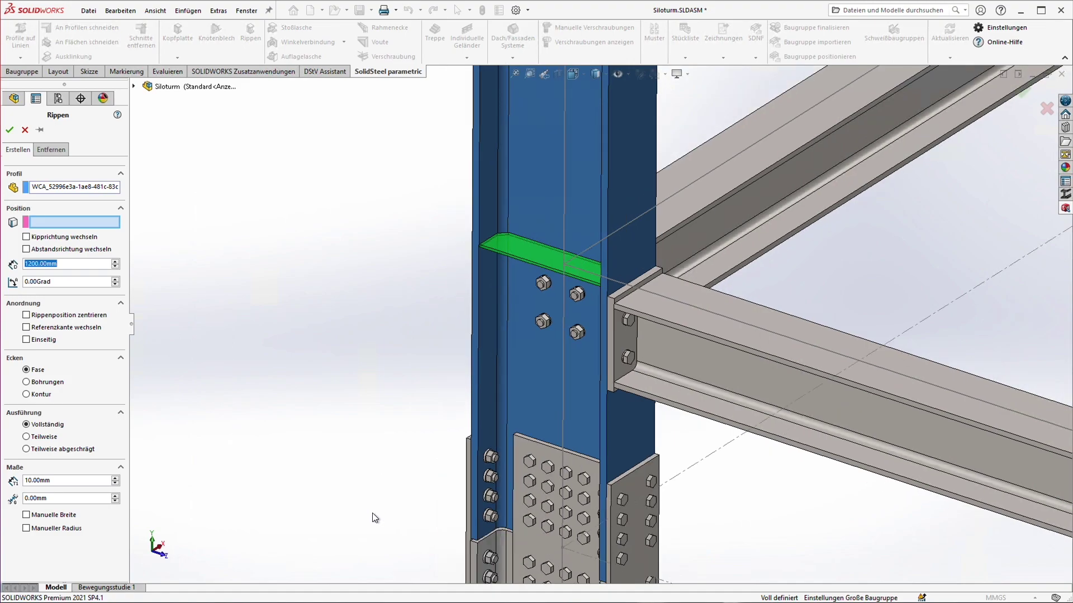
{"action": "scroll", "coordinate": [401, 524], "scroll_direction": "up", "scroll_amount": 1}
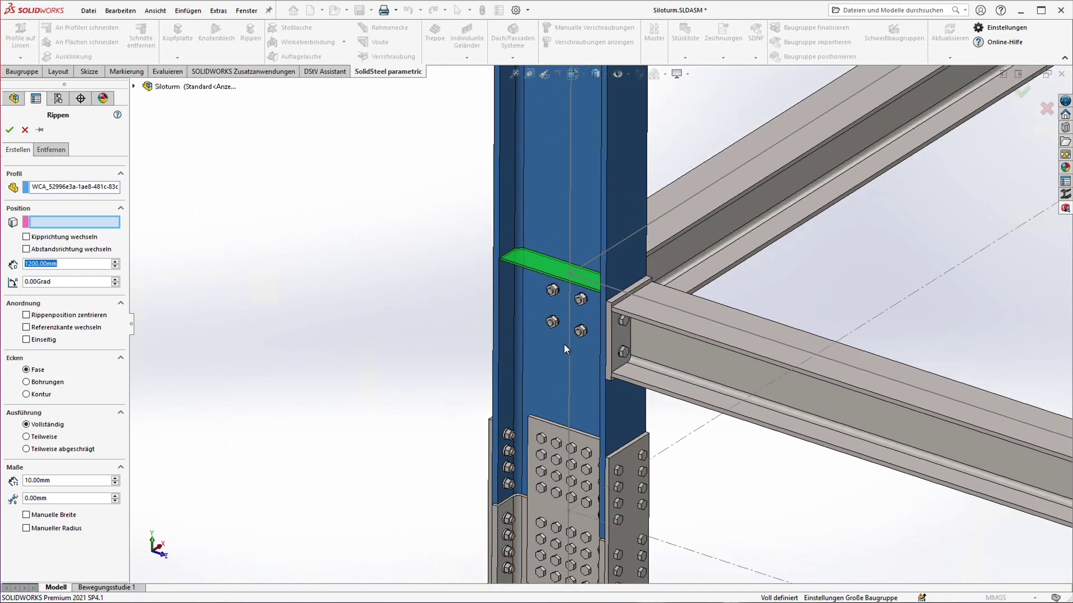
{"action": "scroll", "coordinate": [564, 344], "scroll_direction": "down", "scroll_amount": 2}
{"action": "scroll", "coordinate": [588, 305], "scroll_direction": "down", "scroll_amount": 1}
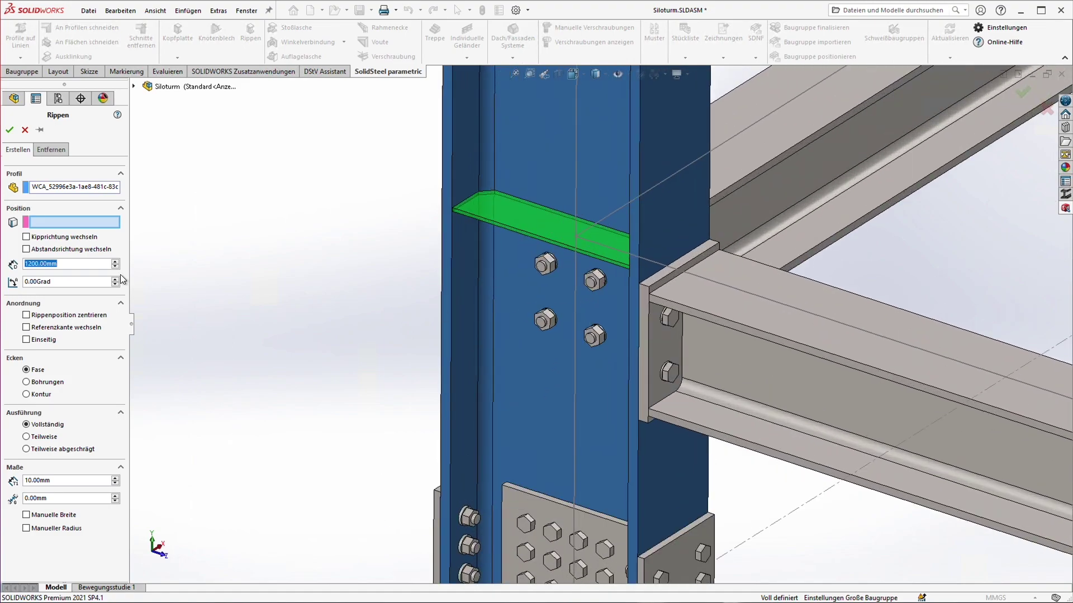
{"action": "left_click", "coordinate": [39, 223]}
{"action": "scroll", "coordinate": [249, 310], "scroll_direction": "down", "scroll_amount": 1}
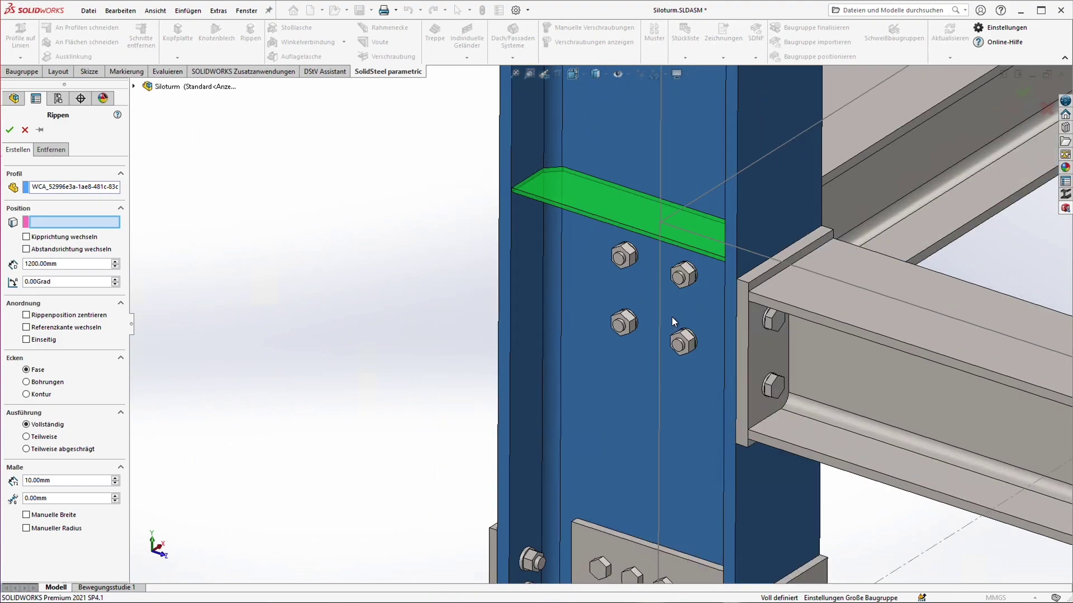
Reference the rib position to the beam's top flange edge and inspect the preview
{"action": "left_click", "coordinate": [792, 305]}
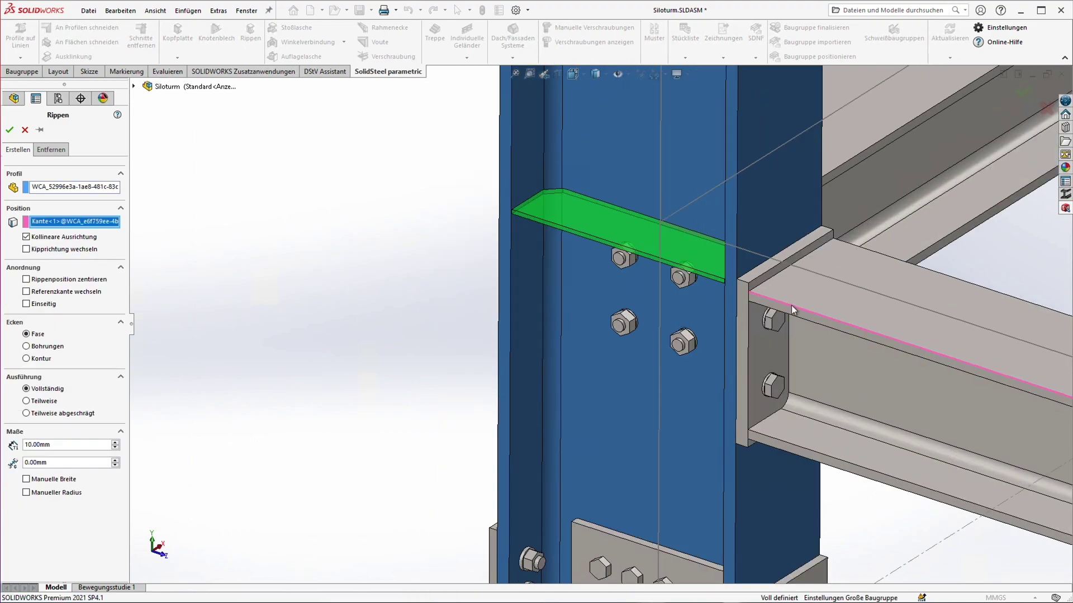
{"action": "middle_click_drag", "start_coordinate": [791, 305], "coordinate": [967, 357]}
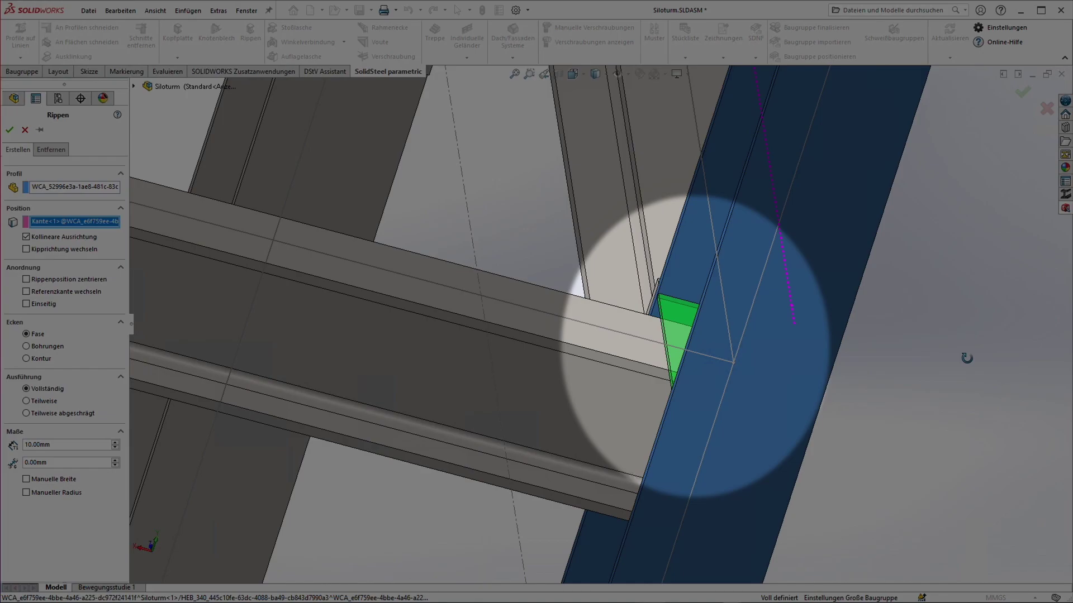
{"action": "middle_click_drag", "start_coordinate": [966, 358], "coordinate": [787, 360]}
Make the rib single-sided (Einseitig) and move it to the opposite side (Seite wechseln)
{"action": "scroll", "coordinate": [695, 280], "scroll_direction": "down", "scroll_amount": 3}
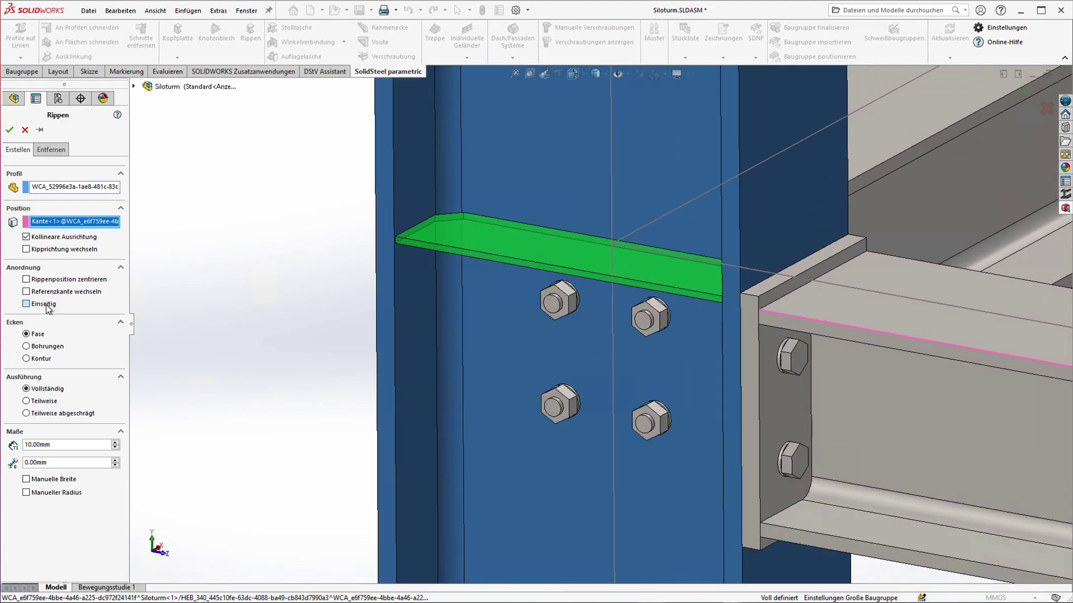
{"action": "left_click", "coordinate": [46, 304]}
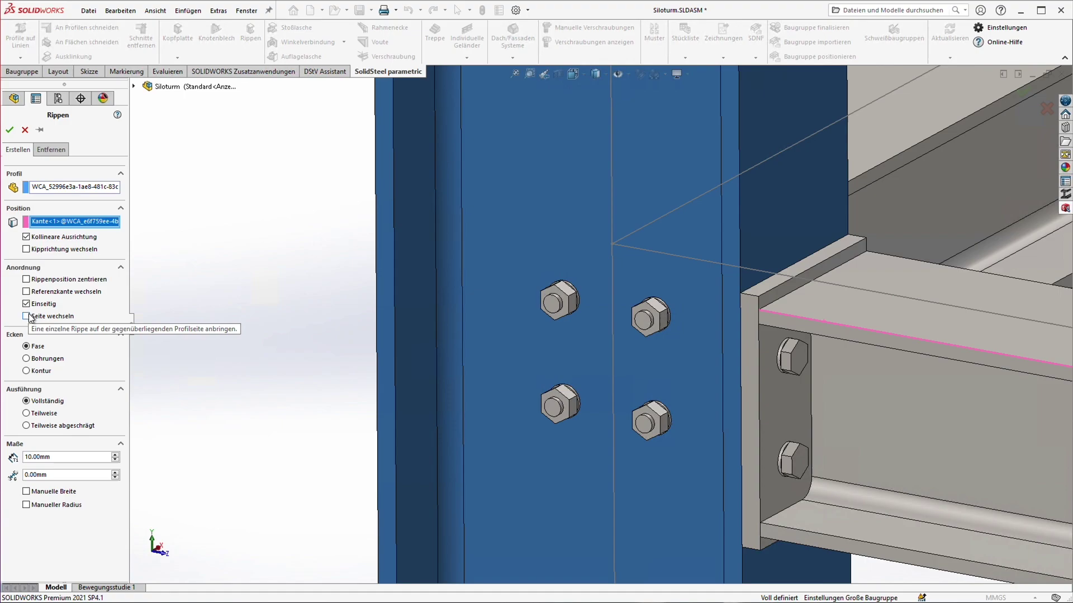
{"action": "left_click", "coordinate": [28, 316]}
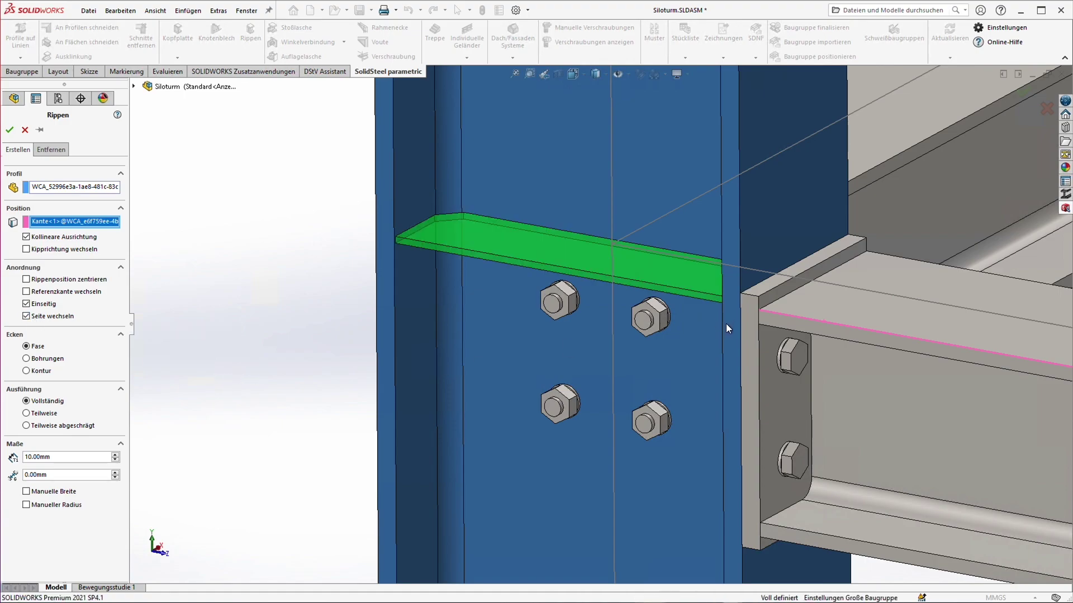
Leave centring off and tick Referenzkante wechseln to align the rib to the flange level
{"action": "middle_click_drag", "start_coordinate": [726, 324], "coordinate": [730, 303]}
{"action": "scroll", "coordinate": [730, 304], "scroll_direction": "down", "scroll_amount": 3}
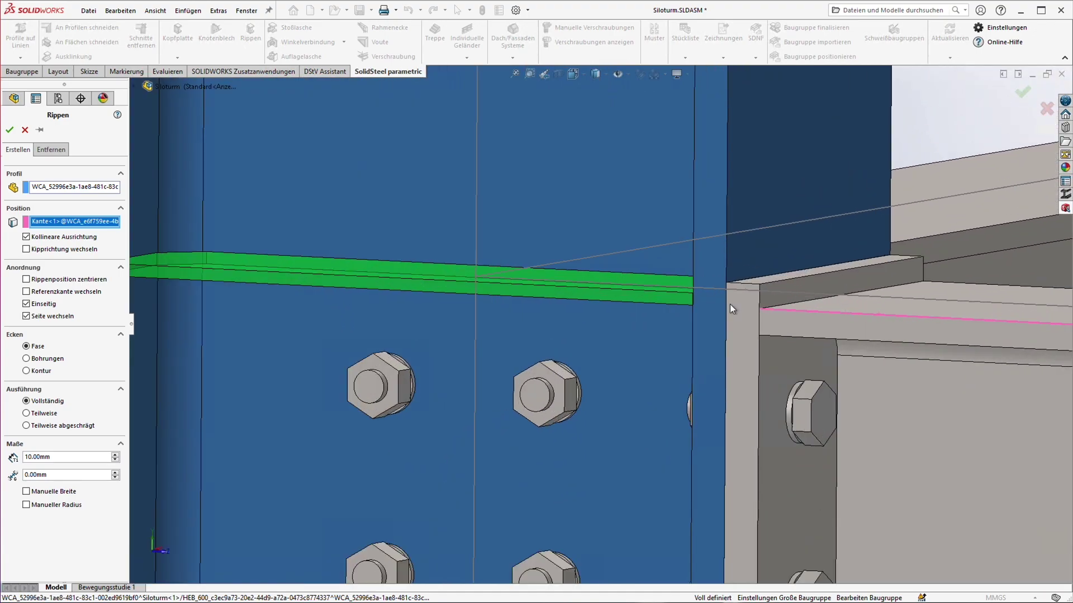
{"action": "scroll", "coordinate": [729, 304], "scroll_direction": "down", "scroll_amount": 1}
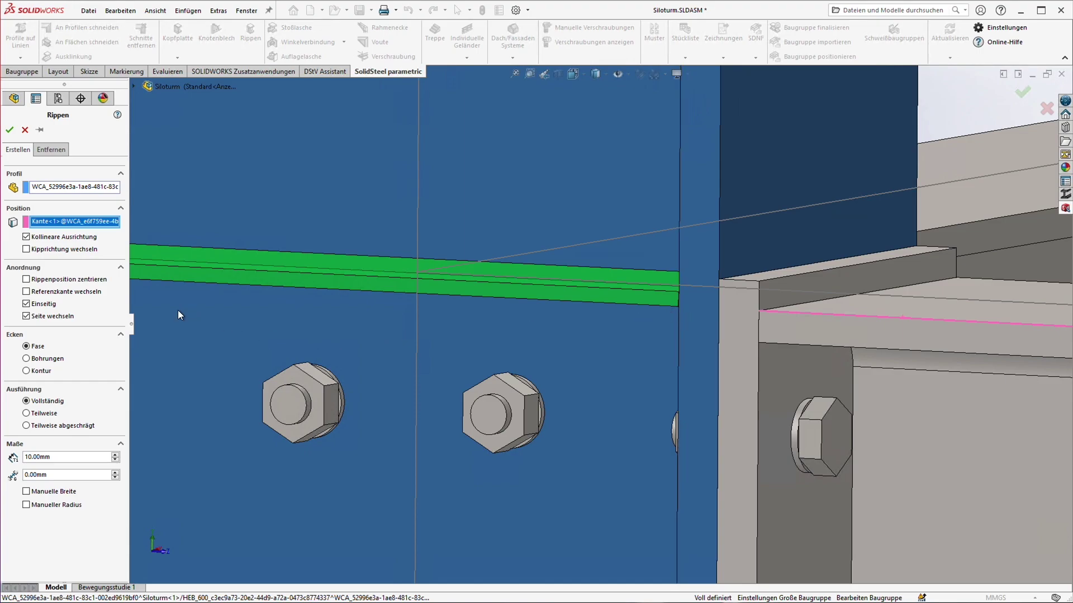
{"action": "left_click", "coordinate": [50, 280]}
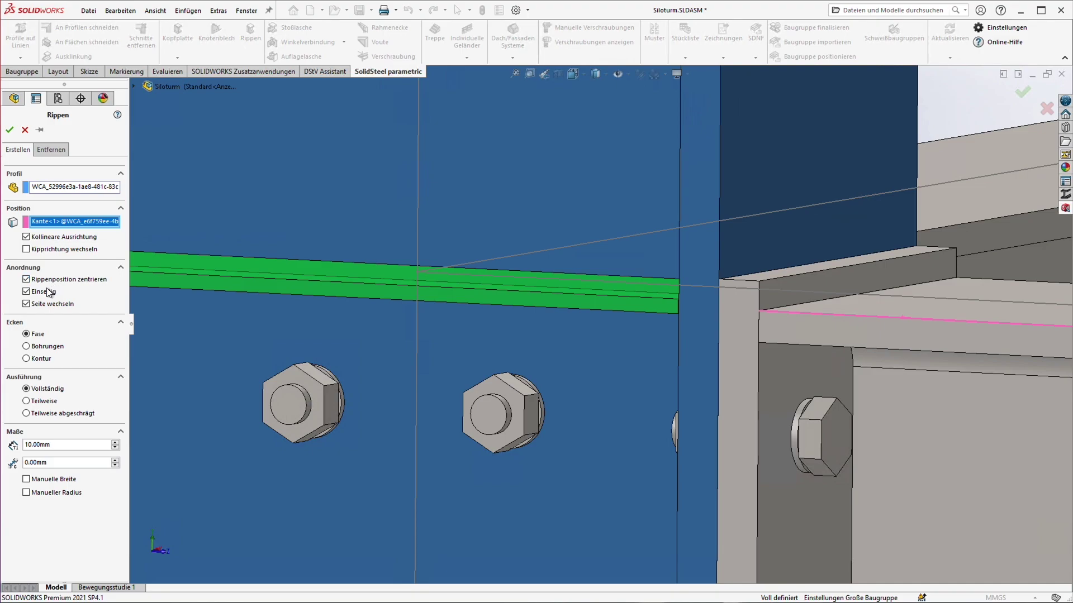
{"action": "left_click", "coordinate": [50, 280]}
{"action": "left_click", "coordinate": [47, 291]}
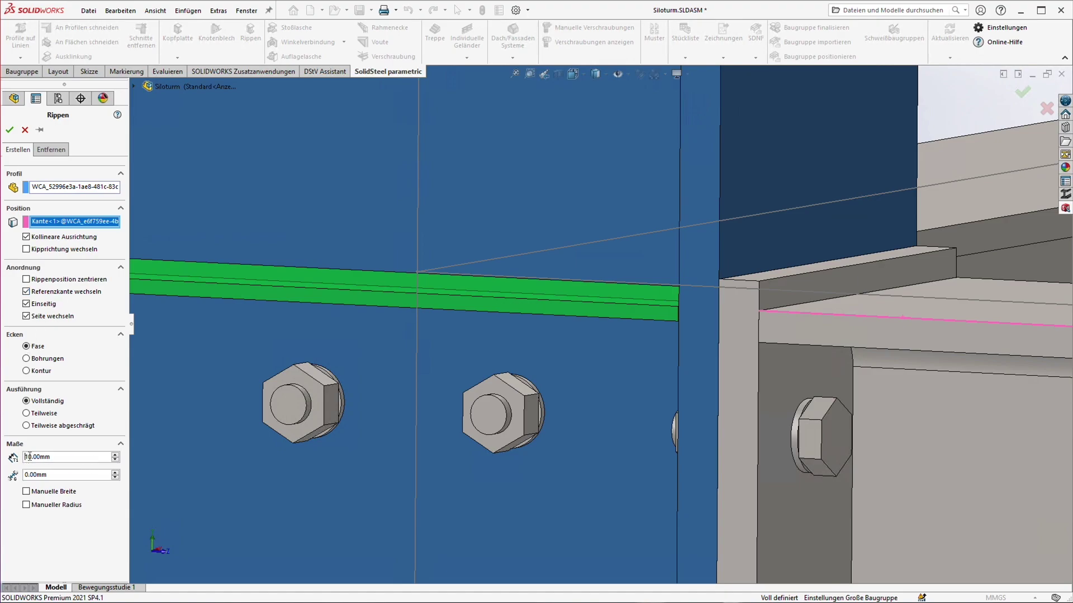
Change the rib thickness from 10.00 mm to 20.00 mm
{"action": "left_click_drag", "start_coordinate": [30, 456], "coordinate": [25, 456]}
{"action": "type", "text": "2"}
{"action": "key", "text": "Return"}
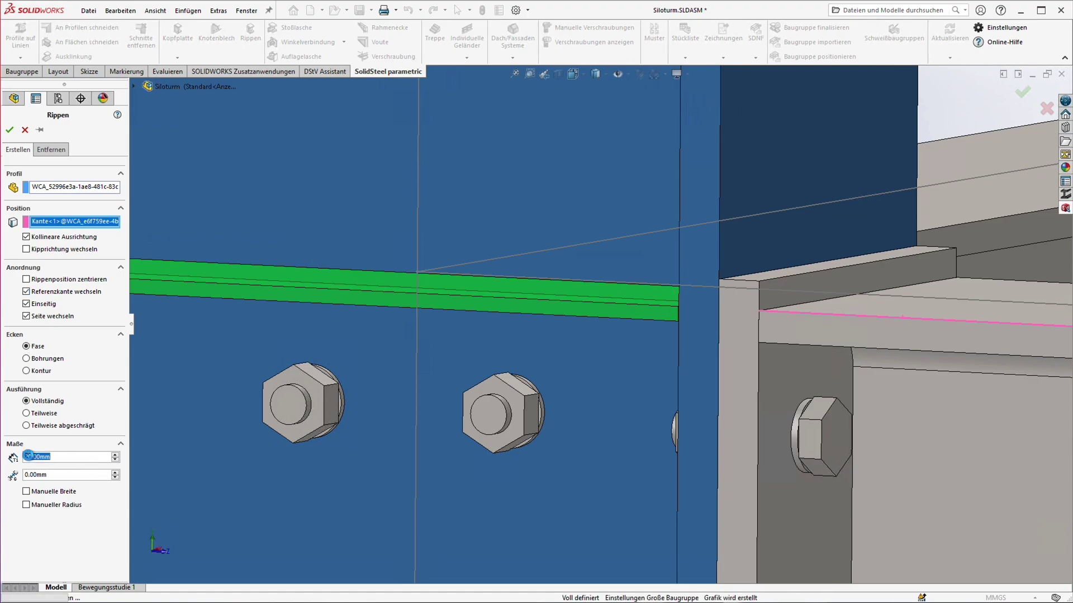
{"action": "scroll", "coordinate": [379, 329], "scroll_direction": "up", "scroll_amount": 5}
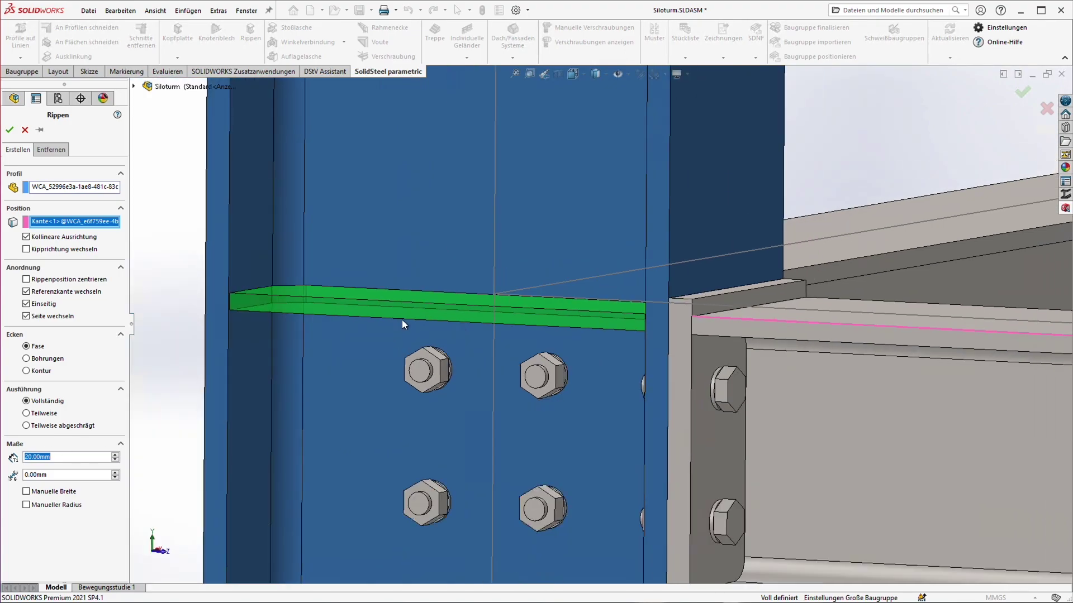
{"action": "middle_click_drag", "start_coordinate": [402, 356], "coordinate": [395, 351]}
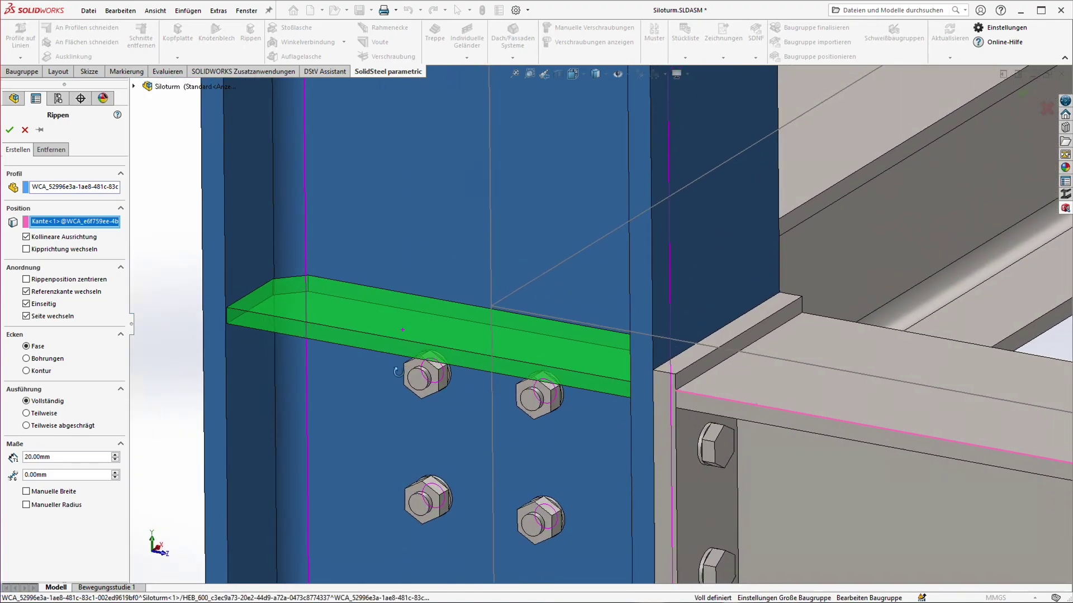
Confirm and create the first stiffener rib
{"action": "left_click", "coordinate": [10, 130]}
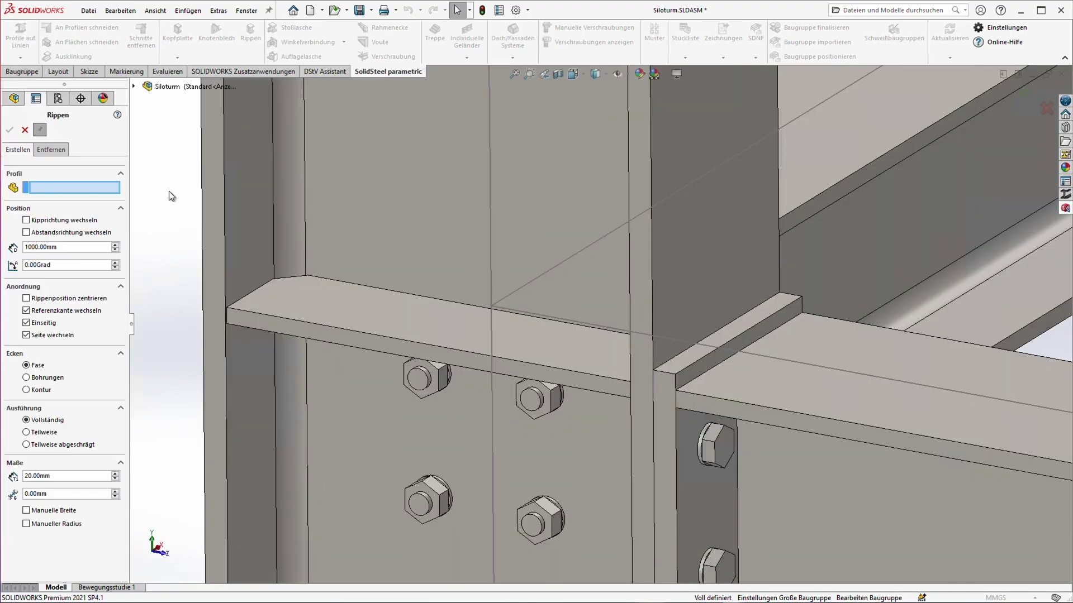
{"action": "scroll", "coordinate": [424, 300], "scroll_direction": "up", "scroll_amount": 5}
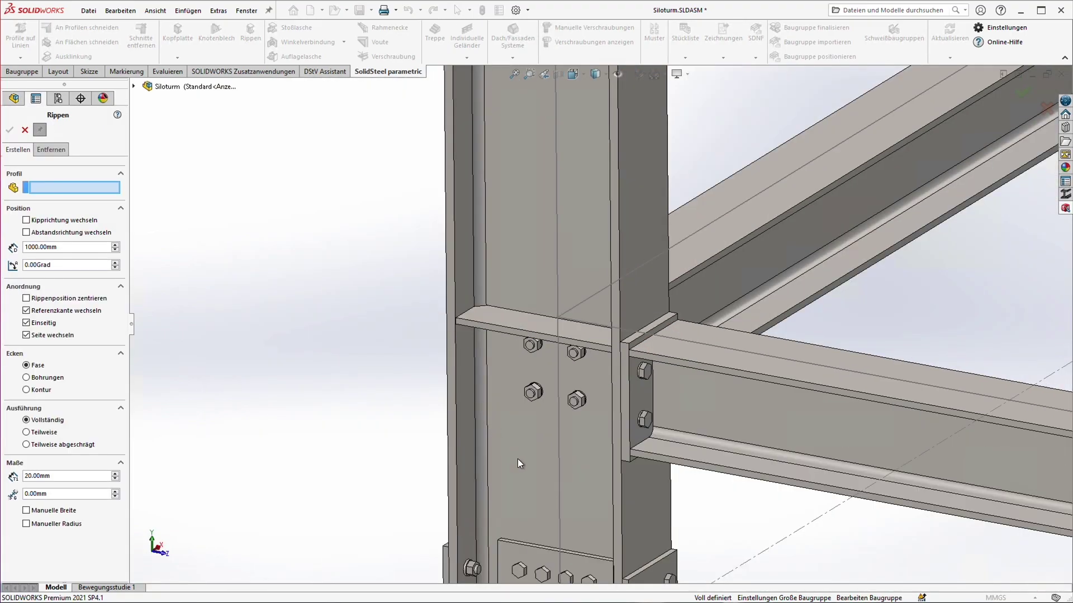
{"action": "scroll", "coordinate": [582, 450], "scroll_direction": "down", "scroll_amount": 3}
Set up a second rib on the column, positioned at the beam's lower flange edge
{"action": "left_click", "coordinate": [583, 430]}
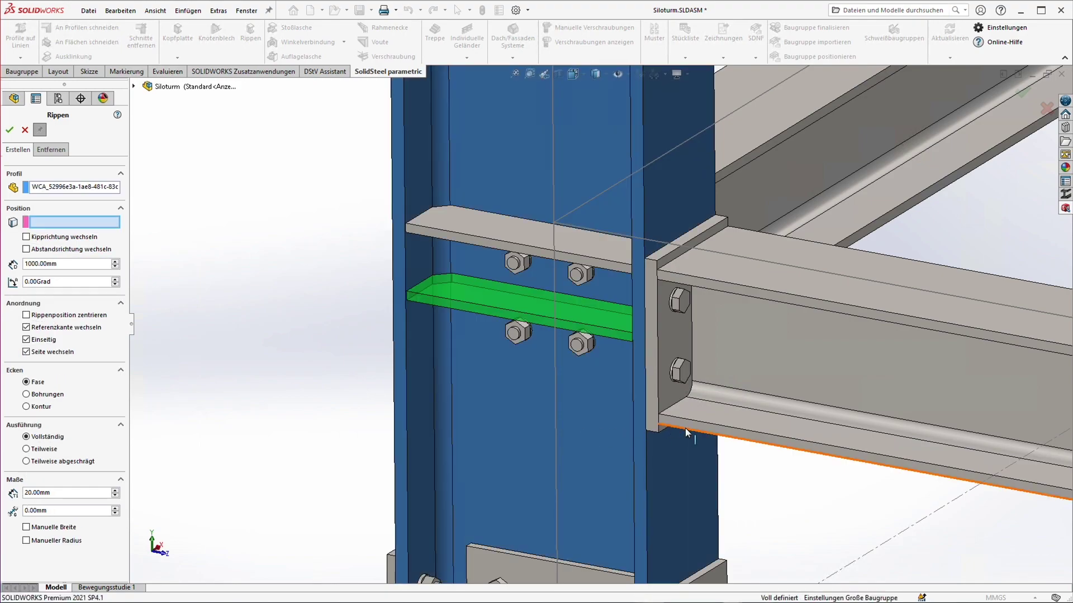
{"action": "left_click", "coordinate": [685, 428]}
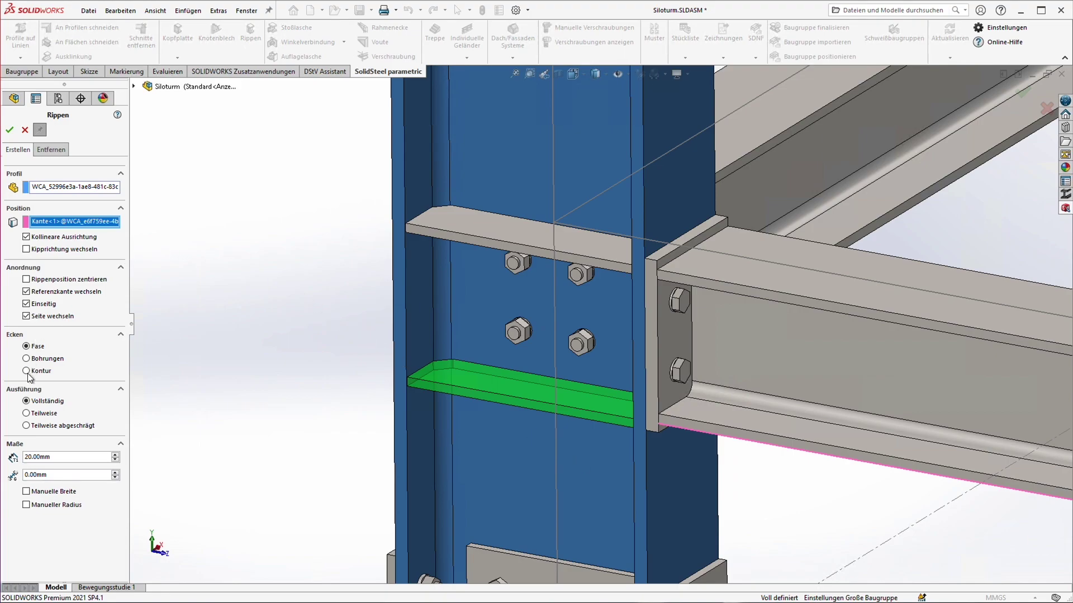
{"action": "middle_click_drag", "start_coordinate": [595, 458], "coordinate": [618, 414]}
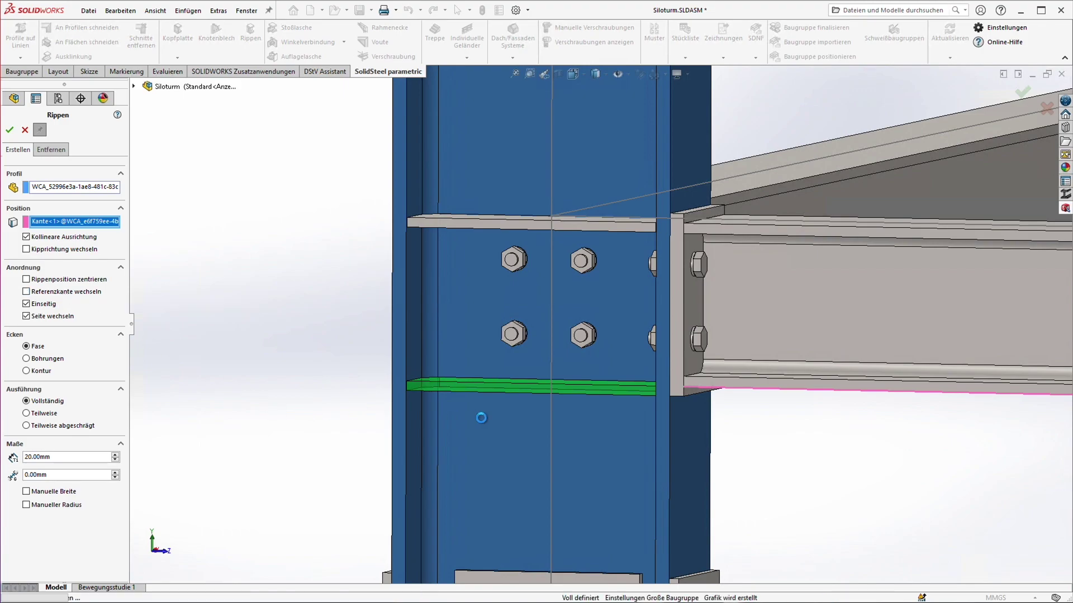
{"action": "middle_click_drag", "start_coordinate": [507, 422], "coordinate": [579, 475]}
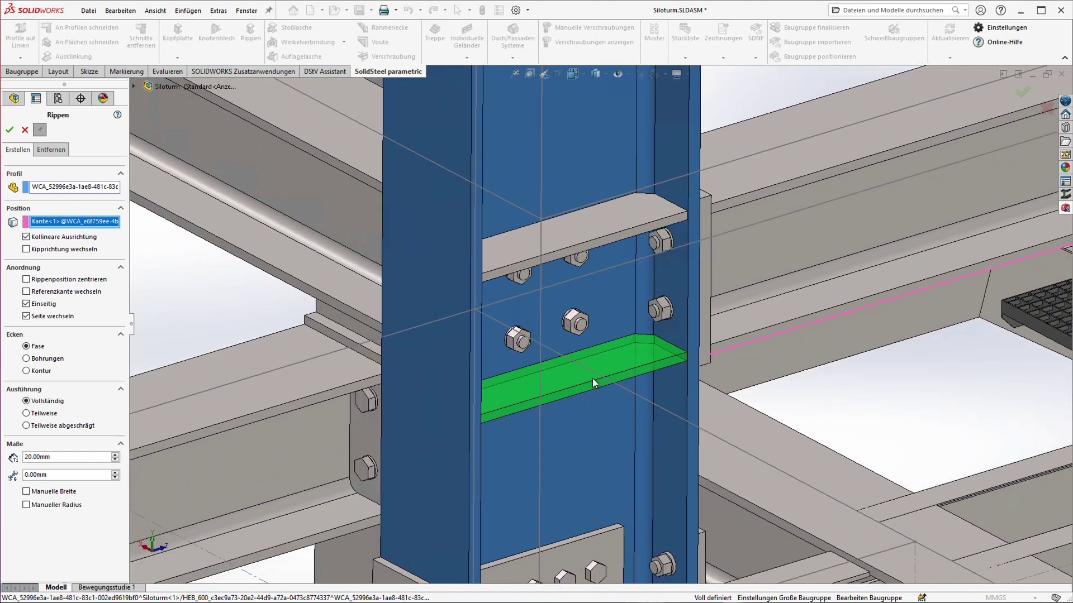
{"action": "scroll", "coordinate": [592, 378], "scroll_direction": "down", "scroll_amount": 2}
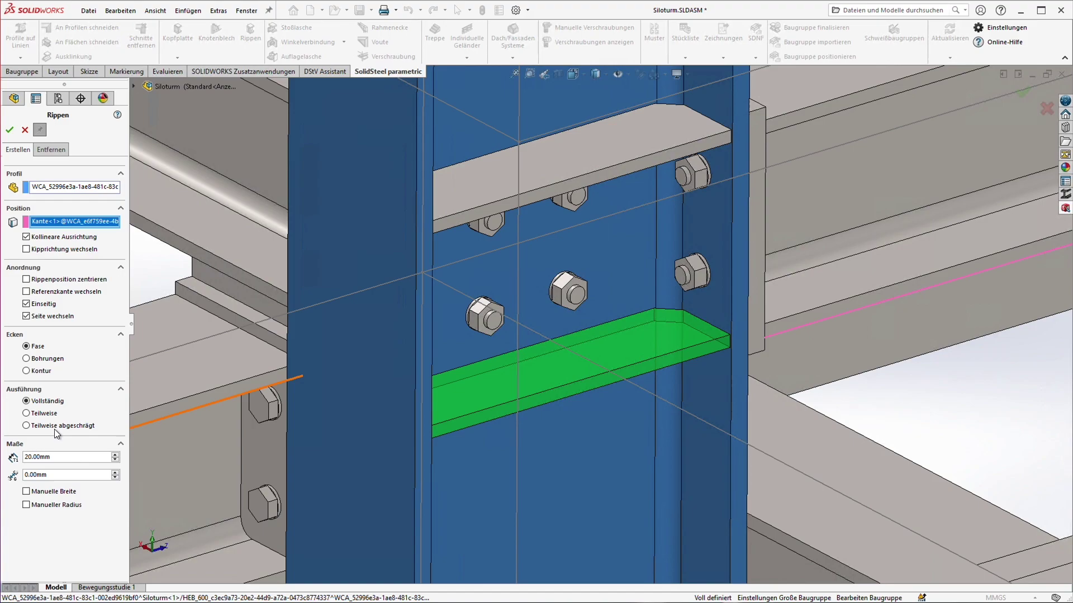
{"action": "left_click", "coordinate": [44, 414]}
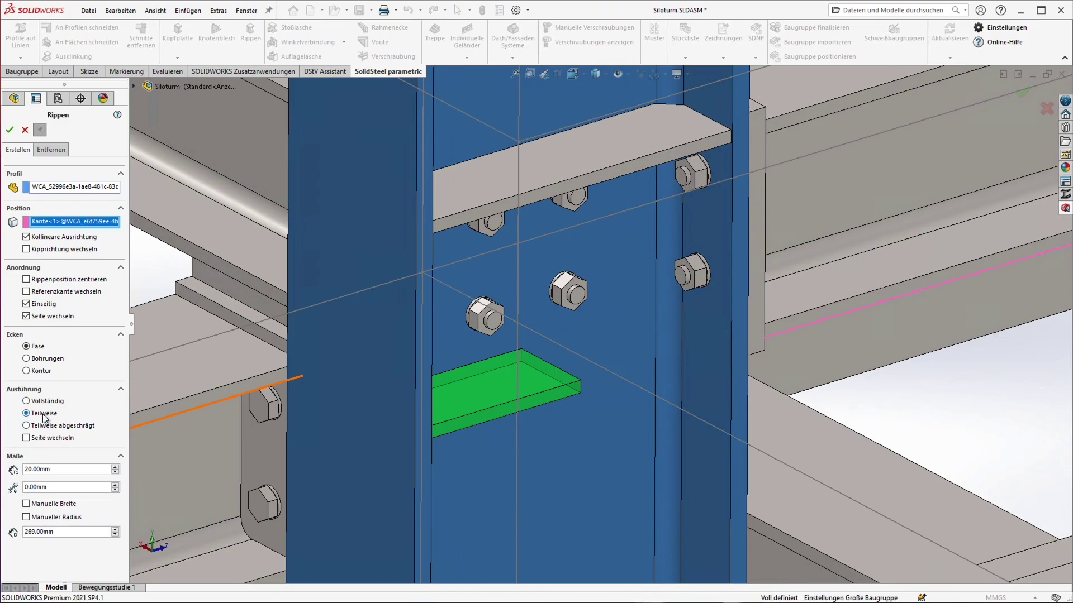
{"action": "left_click", "coordinate": [27, 438]}
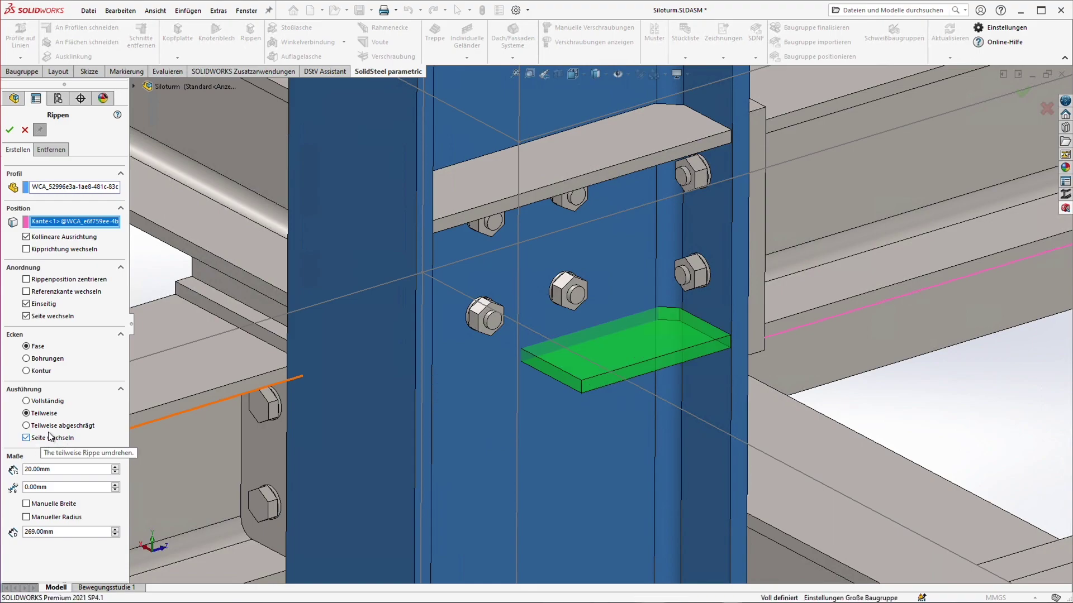
{"action": "left_click", "coordinate": [47, 428]}
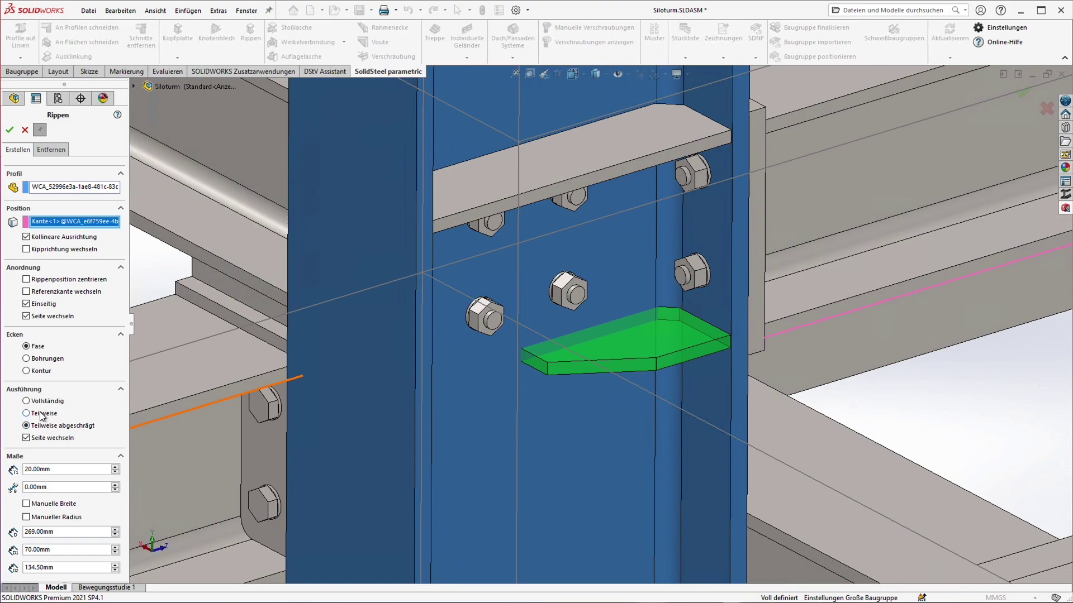
{"action": "left_click", "coordinate": [45, 403]}
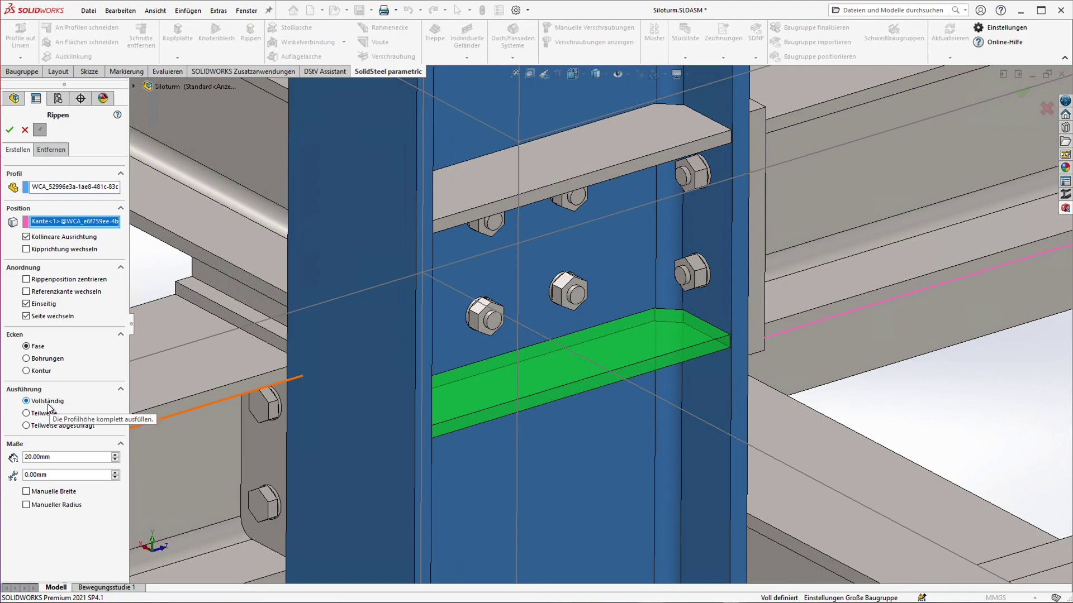
{"action": "left_click", "coordinate": [27, 358]}
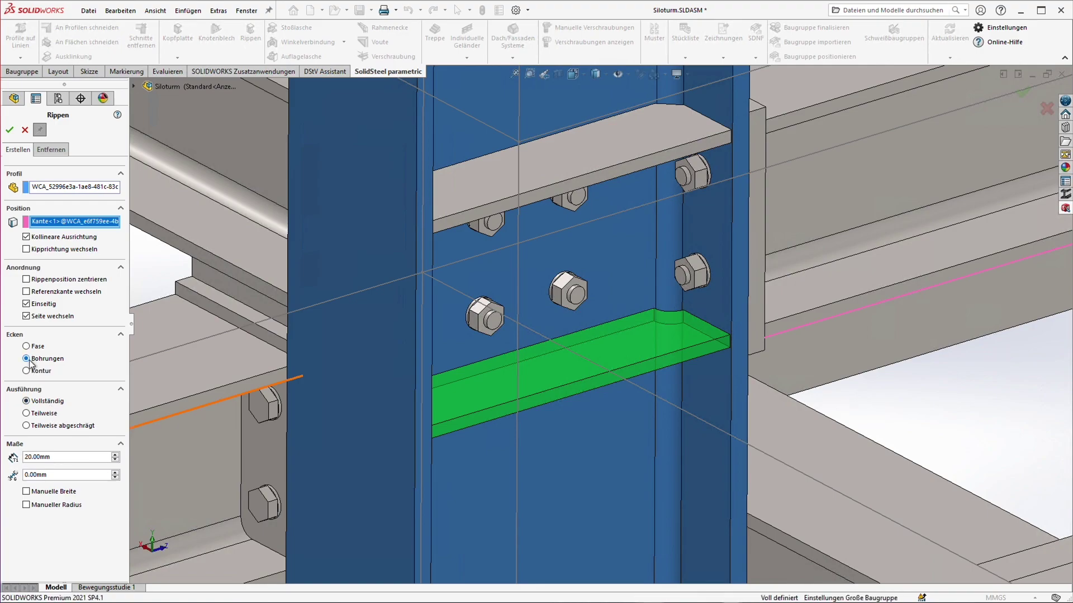
{"action": "left_click", "coordinate": [27, 371]}
{"action": "left_click", "coordinate": [27, 347]}
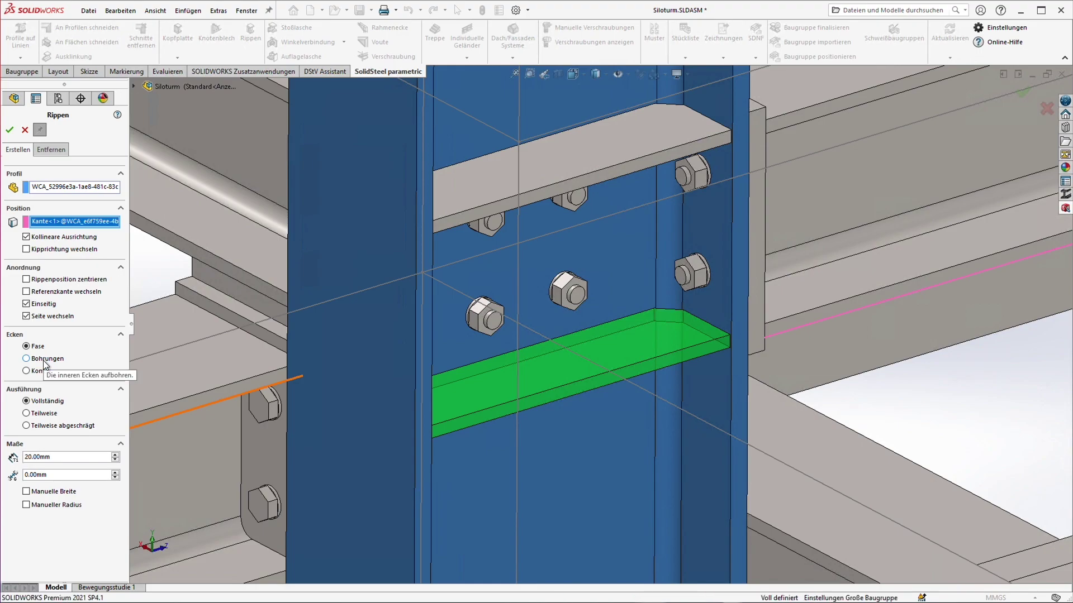
Create the lower-flange rib and finish the Rippen feature from a top view
{"action": "left_click", "coordinate": [11, 130]}
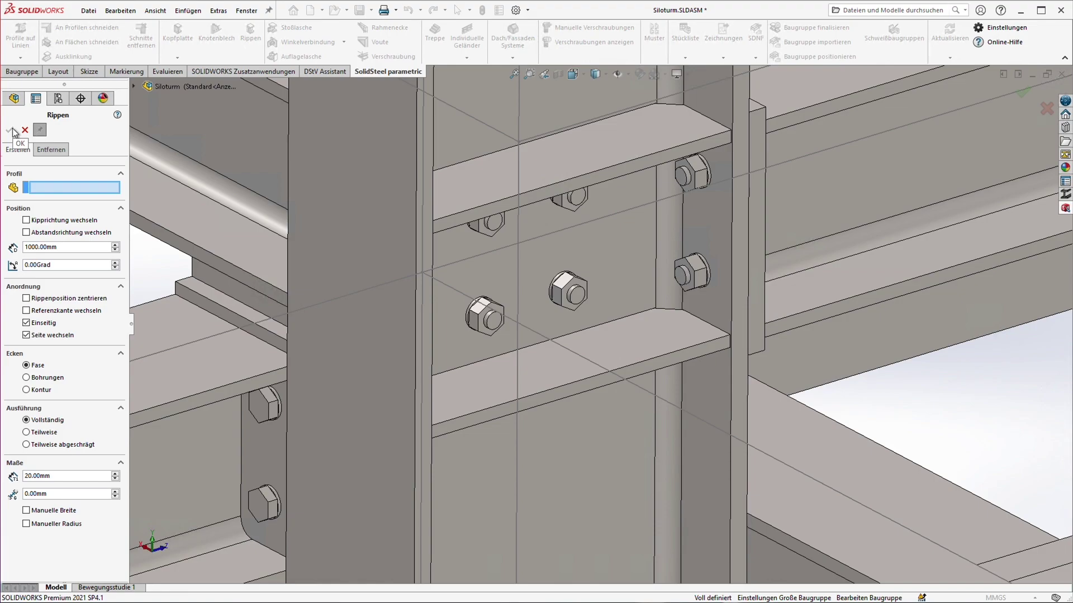
{"action": "key", "text": "ctrl+5"}
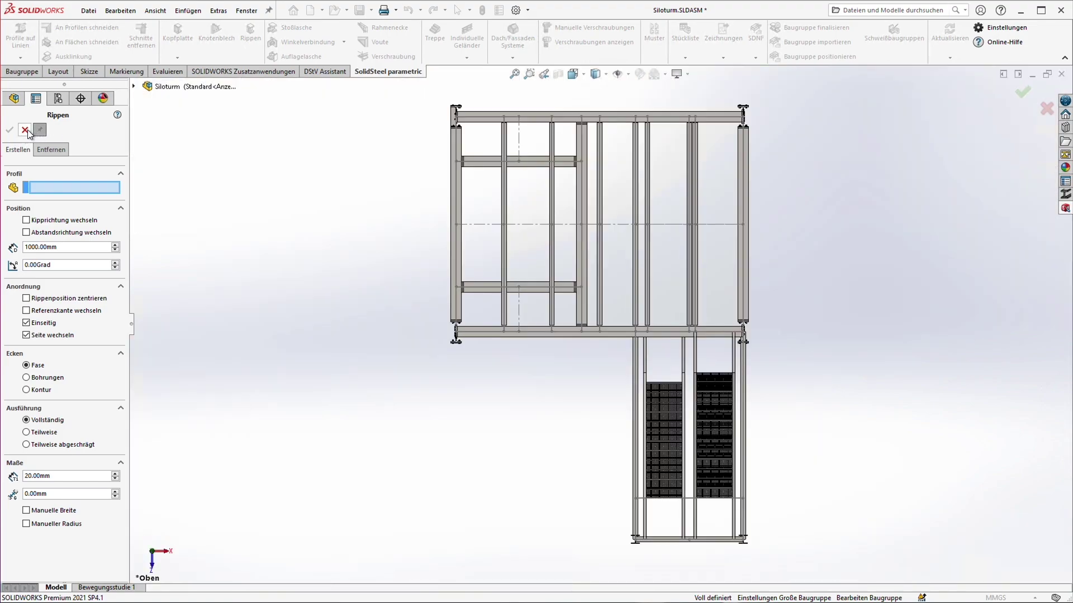
{"action": "left_click", "coordinate": [25, 130]}
Zoom in on the connection and open the SolidSteel parametric settings (Einstellungen)
{"action": "scroll", "coordinate": [451, 115], "scroll_direction": "down", "scroll_amount": 10}
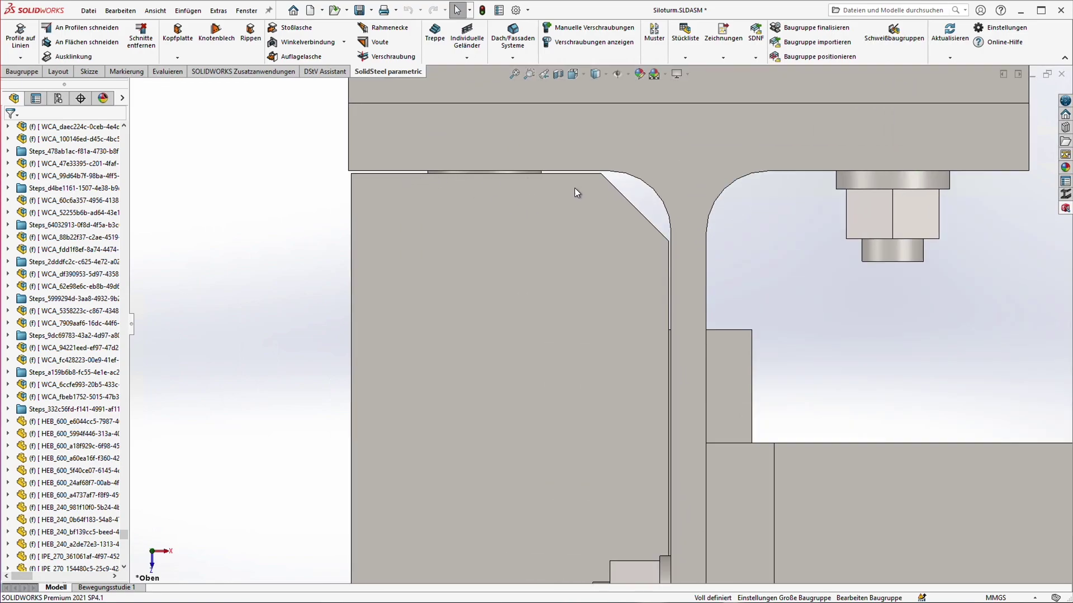
{"action": "scroll", "coordinate": [537, 423], "scroll_direction": "up", "scroll_amount": 10}
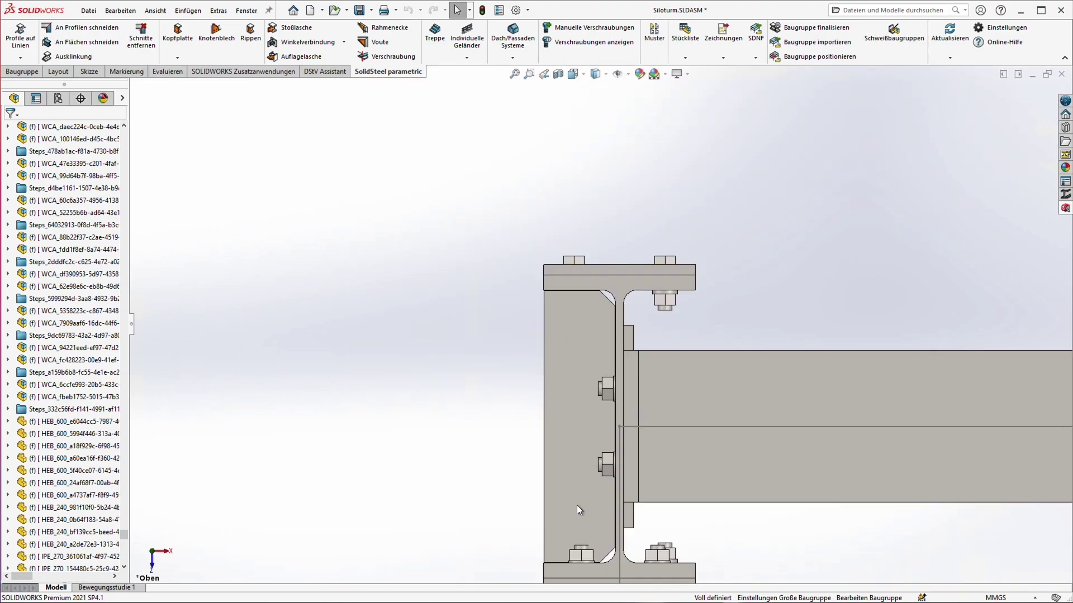
{"action": "scroll", "coordinate": [595, 507], "scroll_direction": "down", "scroll_amount": 1}
{"action": "scroll", "coordinate": [643, 461], "scroll_direction": "down", "scroll_amount": 2}
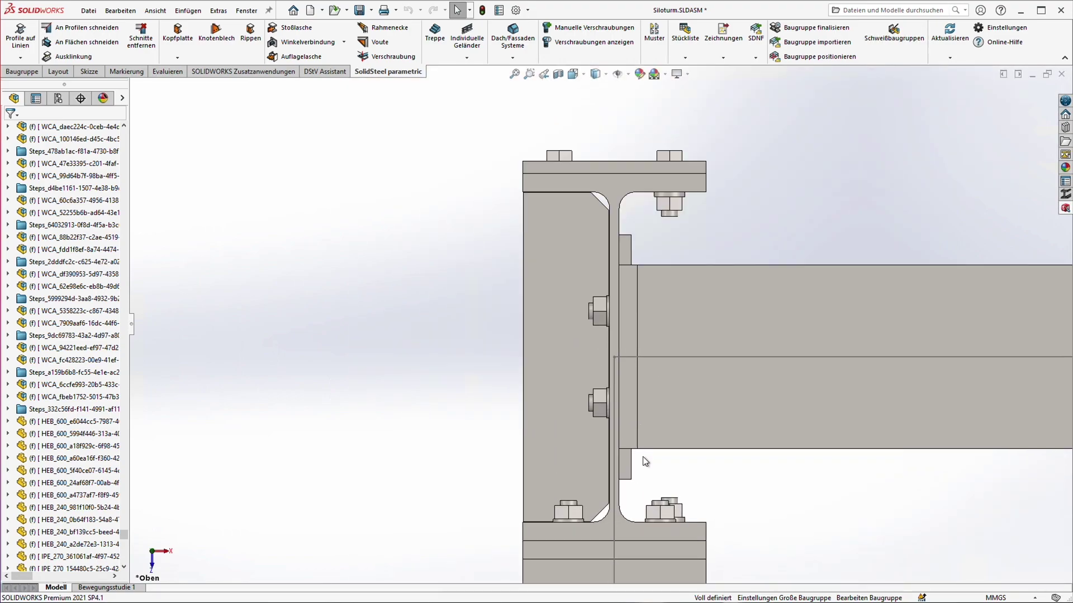
{"action": "left_click", "coordinate": [1000, 27]}
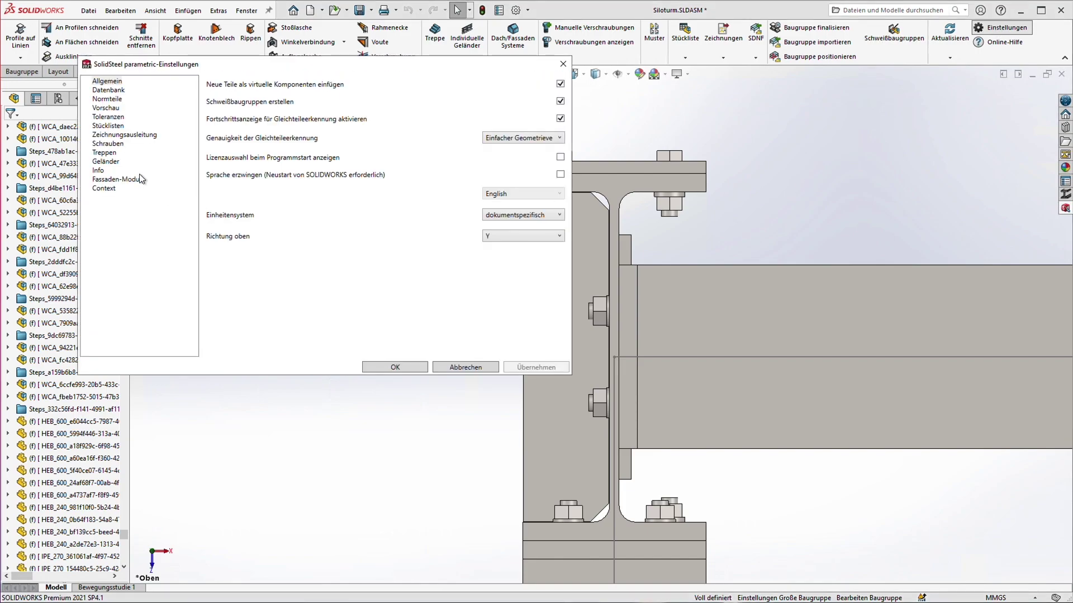
Review the rib values under Toleranzen, then close the settings without changes
{"action": "left_click", "coordinate": [112, 117]}
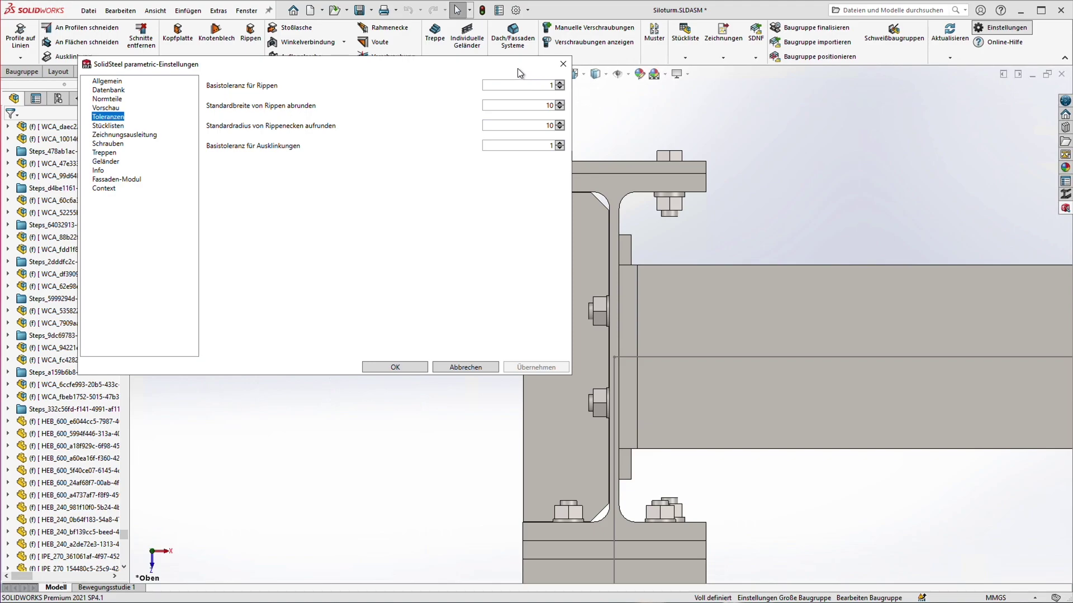
{"action": "left_click", "coordinate": [562, 64]}
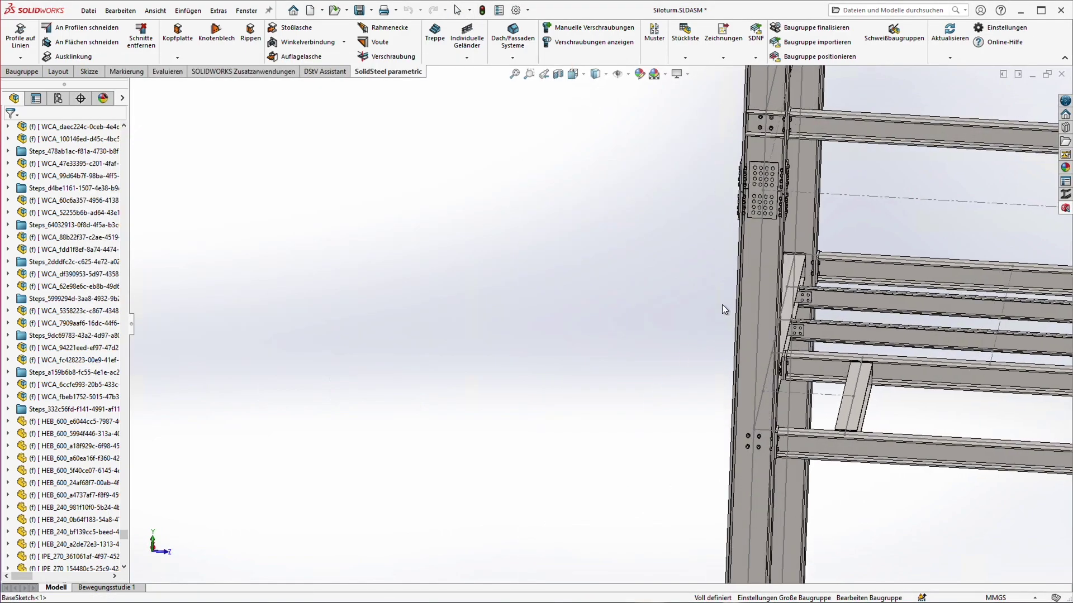
{"action": "scroll", "coordinate": [795, 124], "scroll_direction": "down", "scroll_amount": 5}
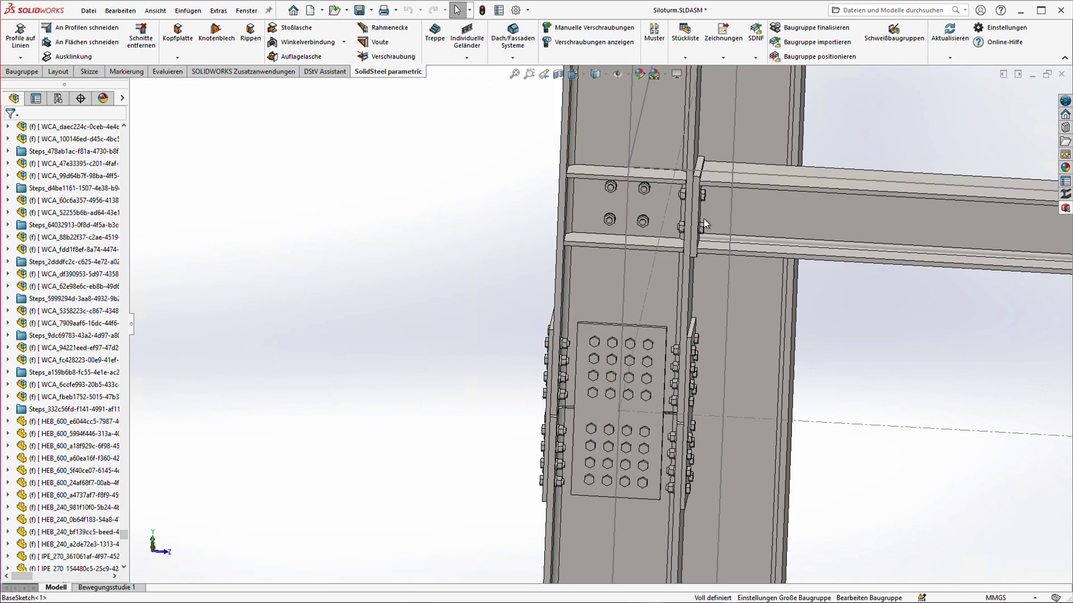